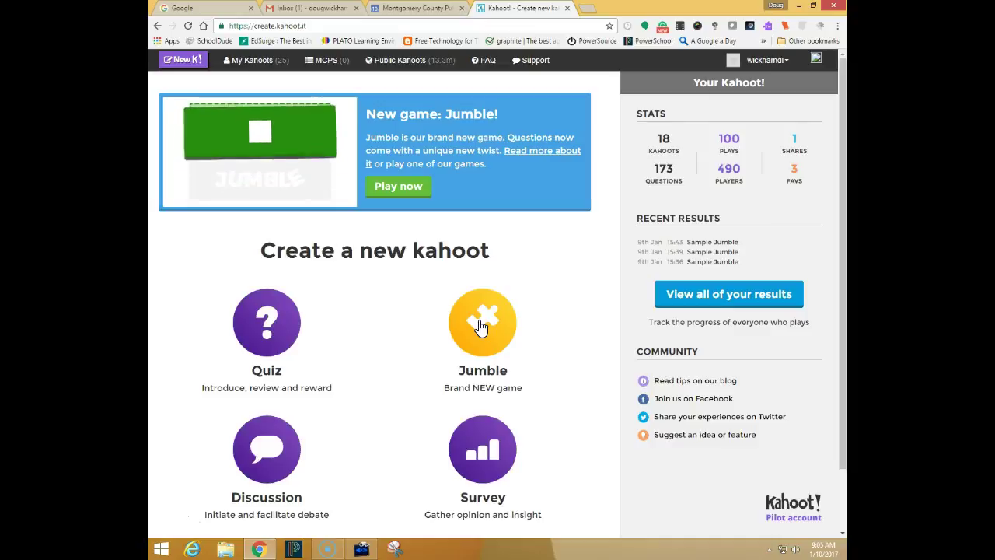
- Create a new Jumble titled 'Sample Jumble' with a School audience and confirm its details
click(482, 326)
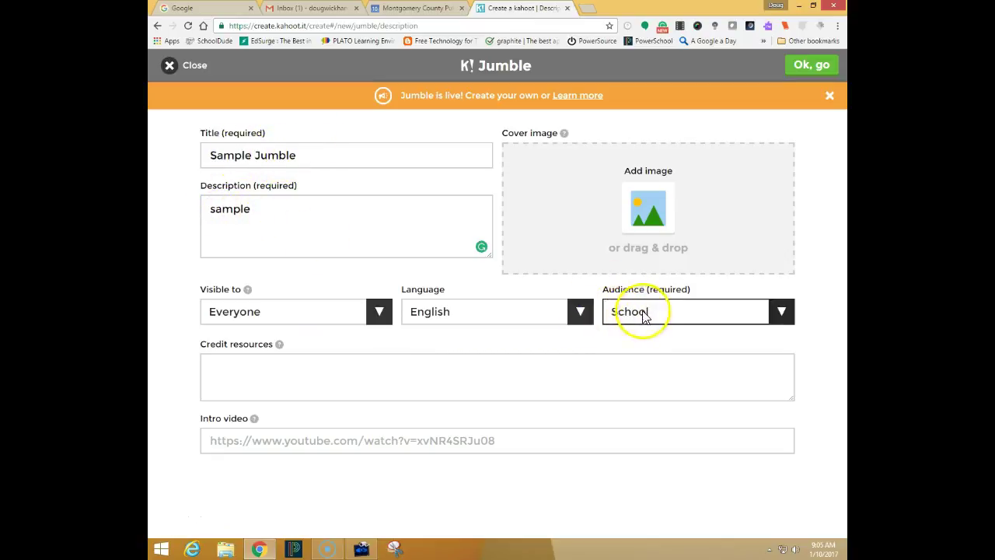
click(282, 374)
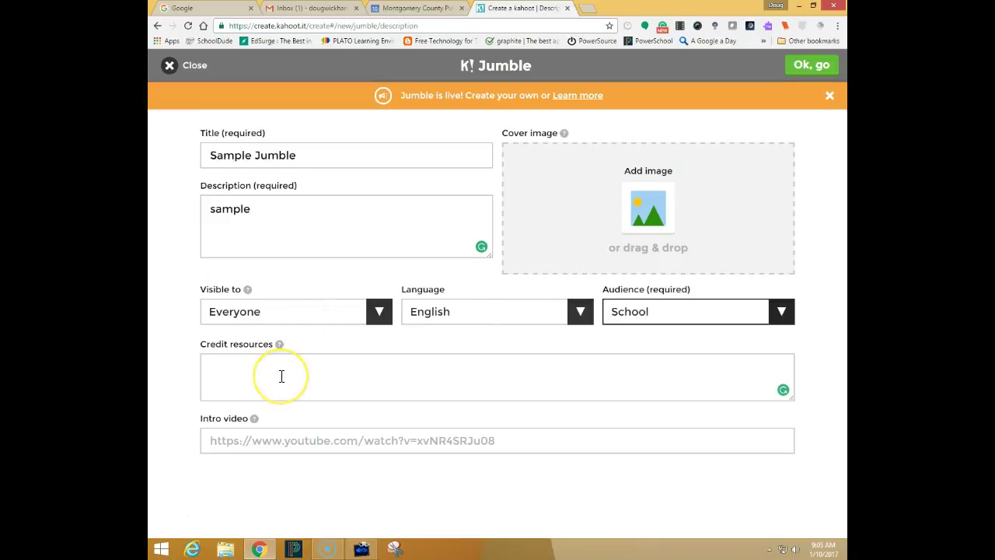
click(338, 375)
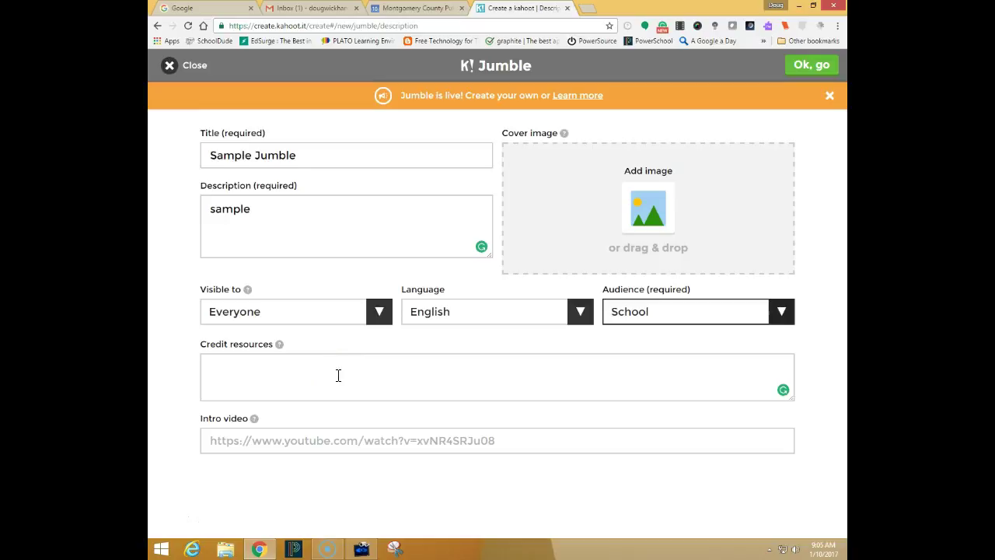
click(344, 433)
click(440, 440)
click(806, 74)
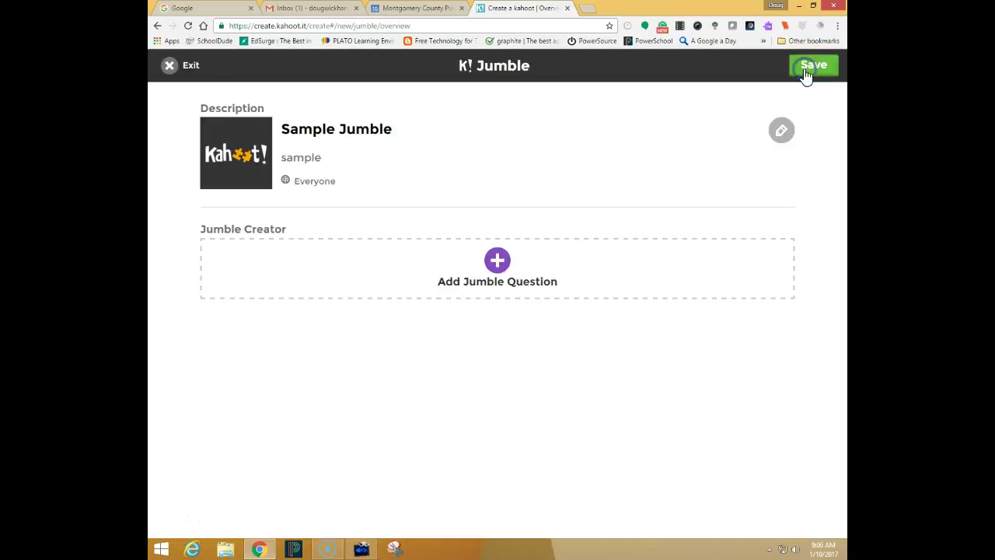
click(499, 257)
- Add a Jumble question asking for the steps of the scientific method
click(498, 264)
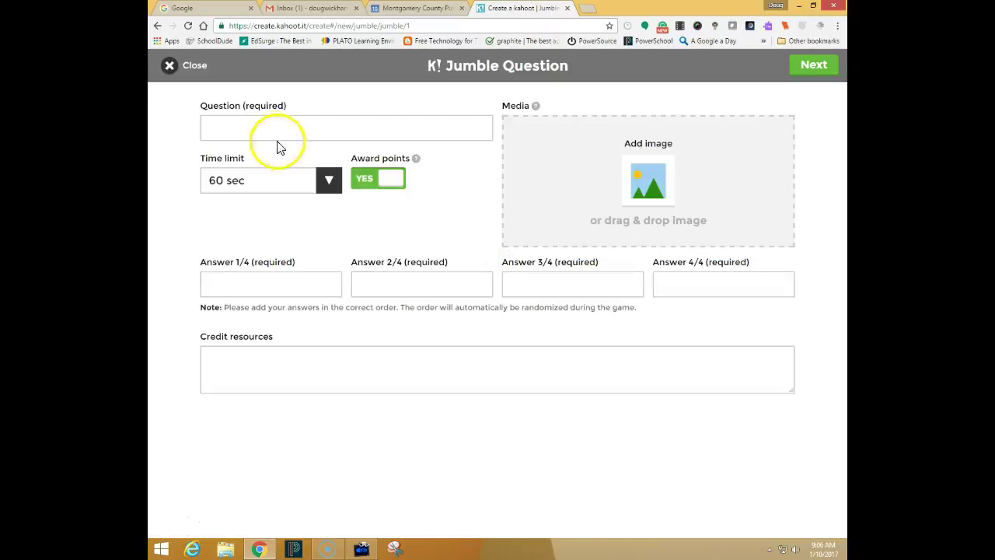
click(215, 120)
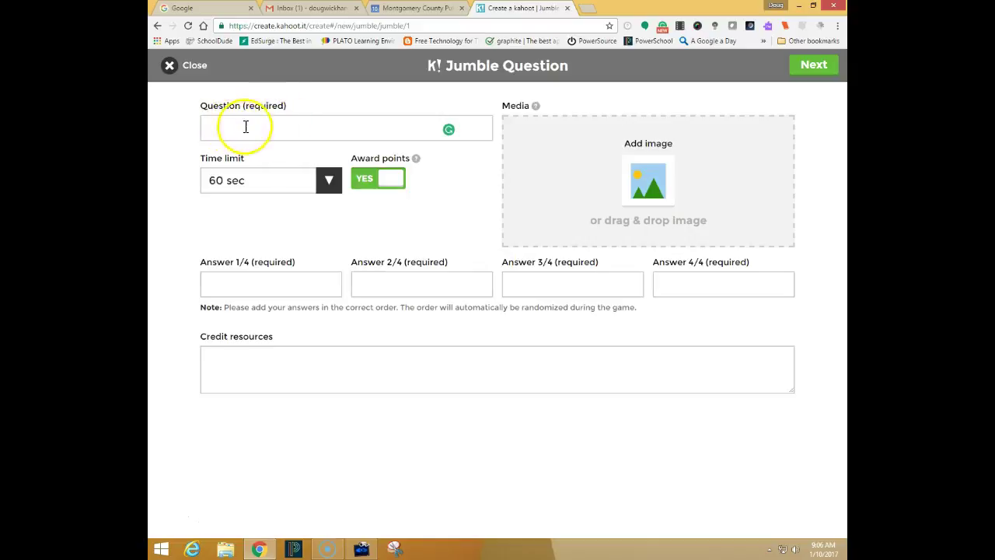
click(616, 171)
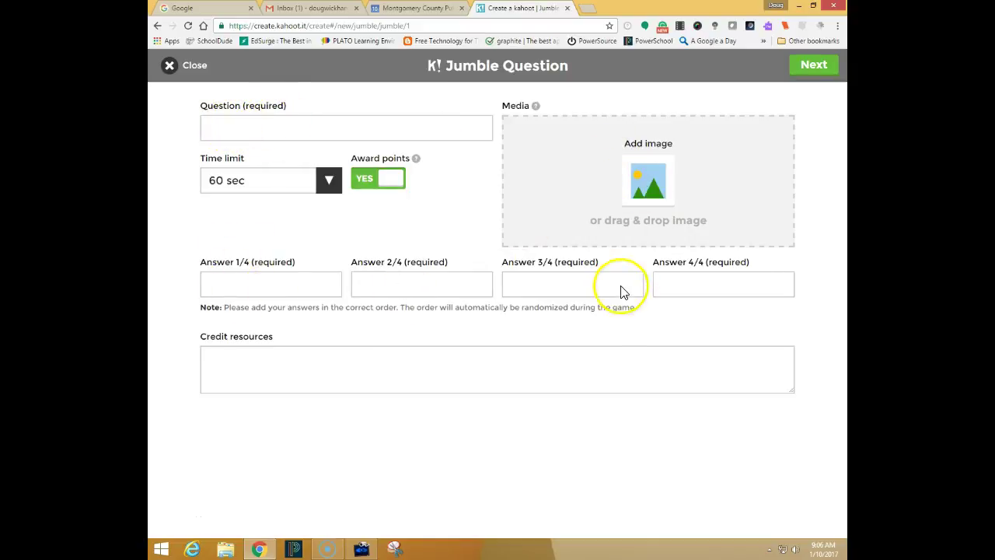
click(287, 125)
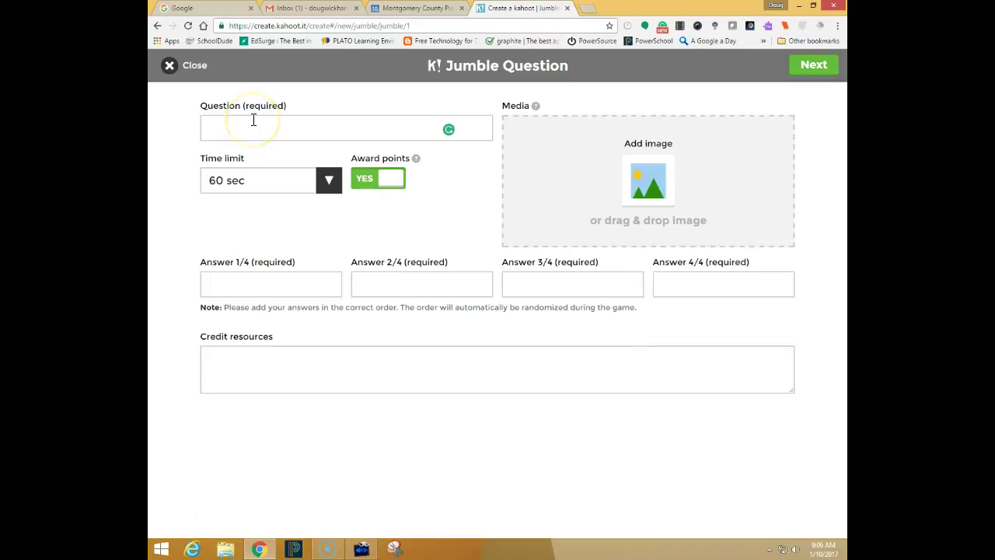
click(251, 121)
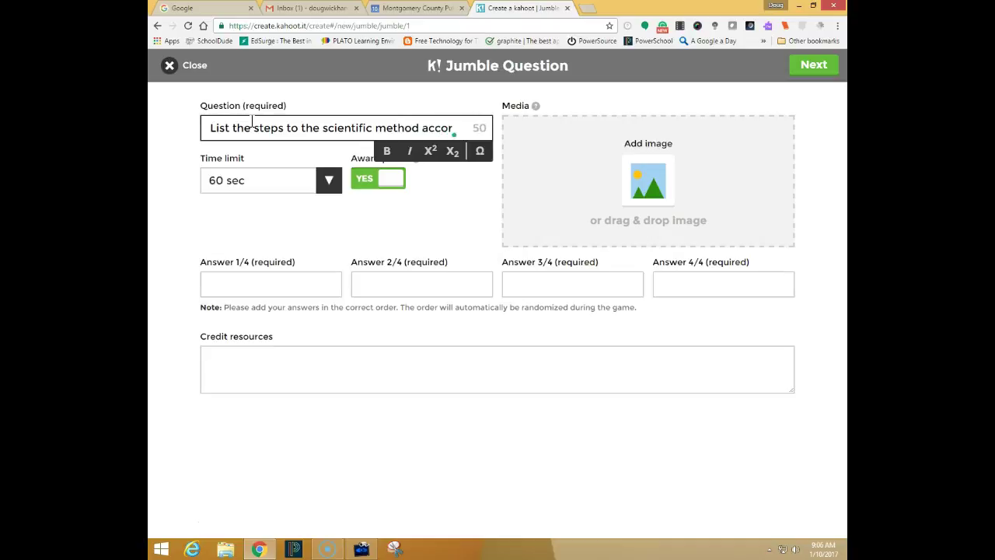
text(ding to the graphic.)
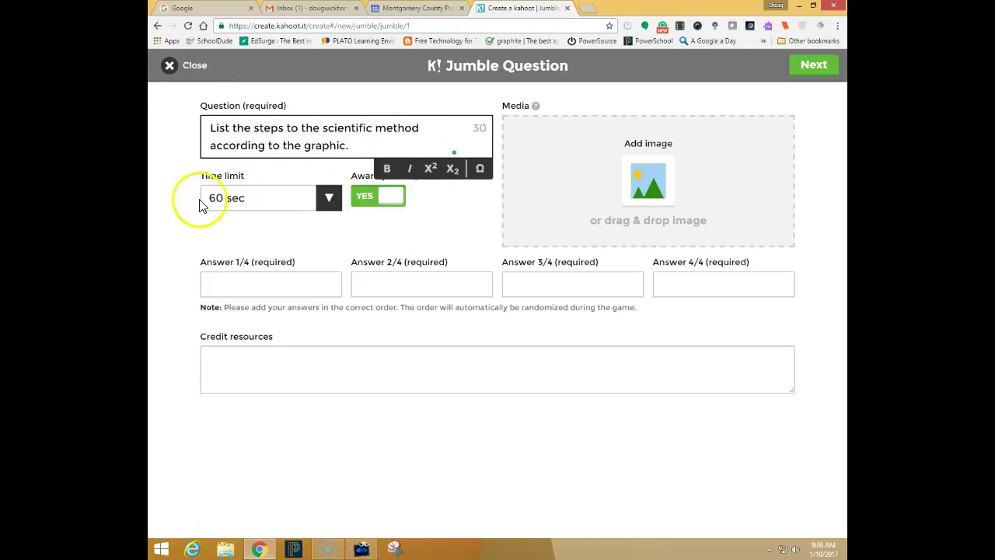
- Set a 120 sec time limit and enter answers observation, hypothesis, experiment, conclusion in order
click(325, 197)
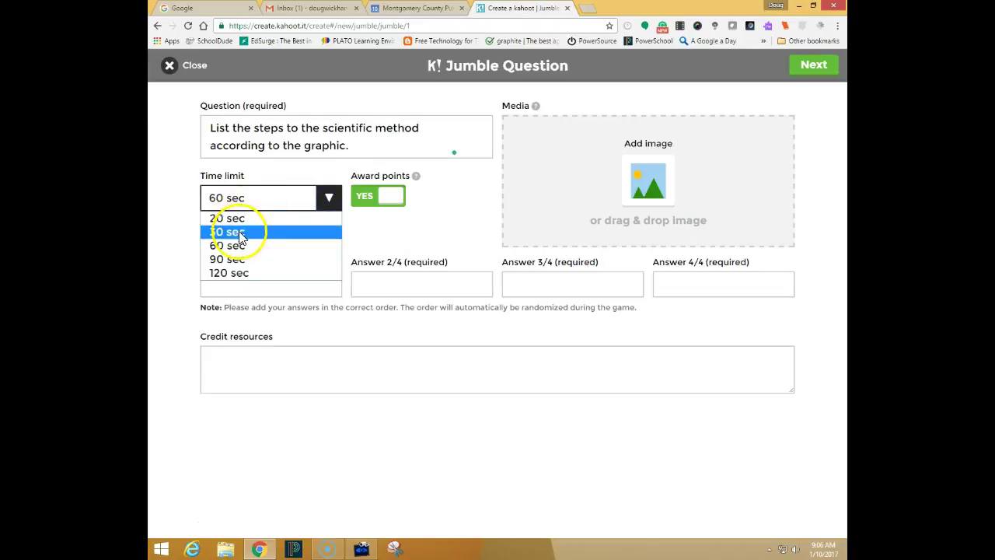
click(243, 274)
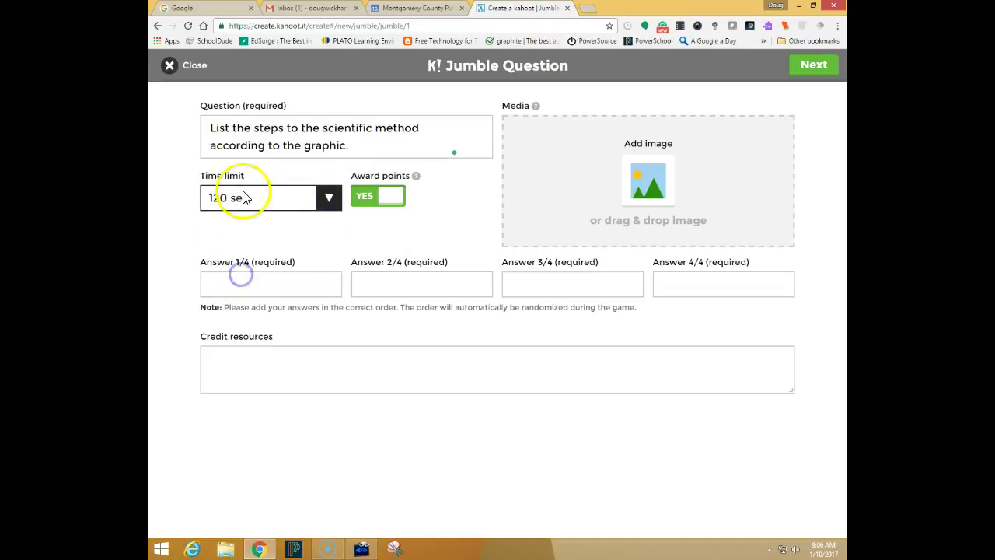
click(360, 201)
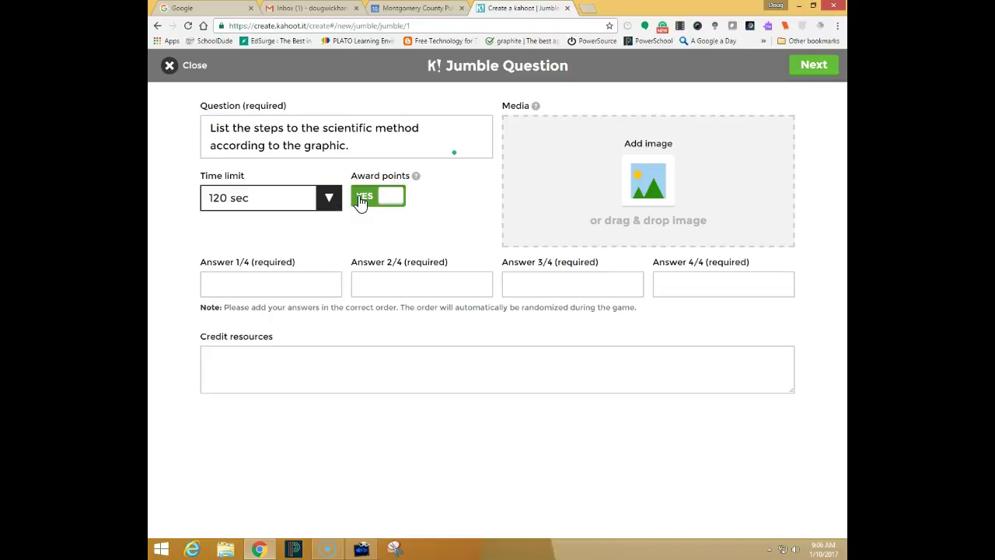
click(273, 287)
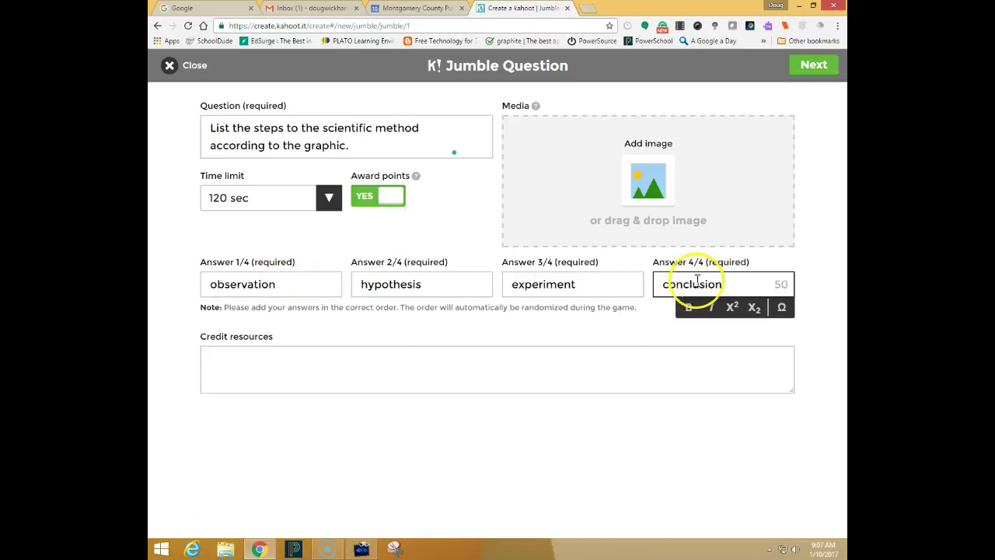
- Insert the 'kahoot circle' image into the scientific method question
click(650, 180)
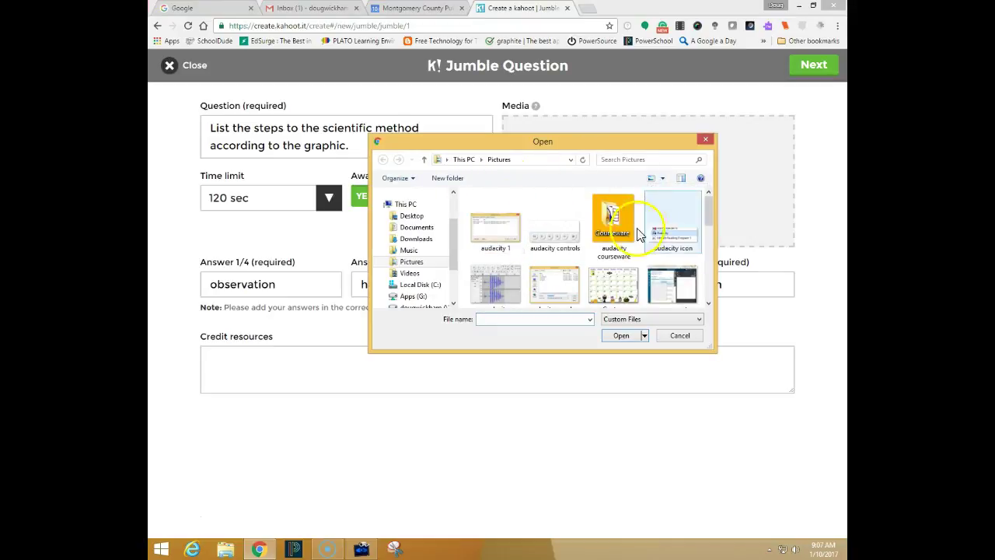
drag(711, 208, 705, 263)
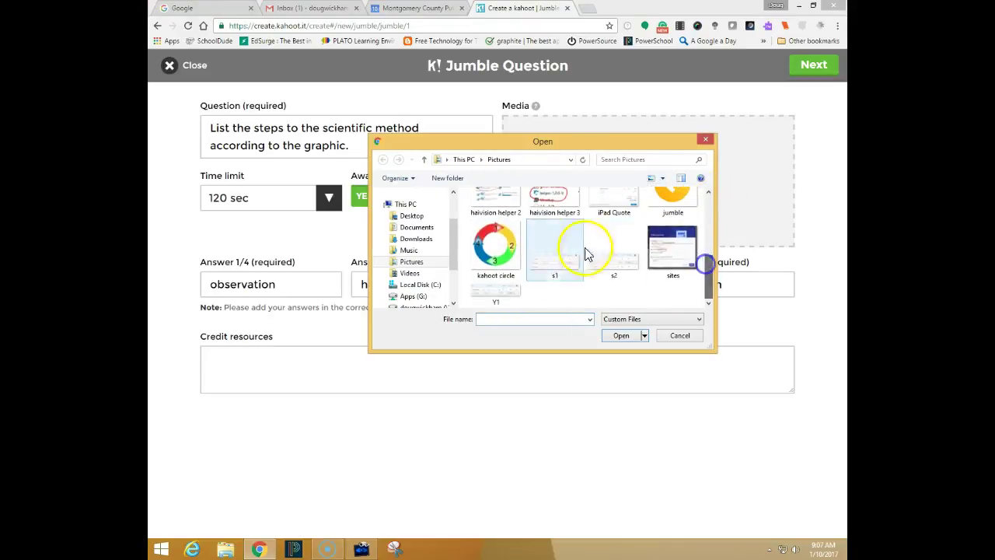
double_click(488, 247)
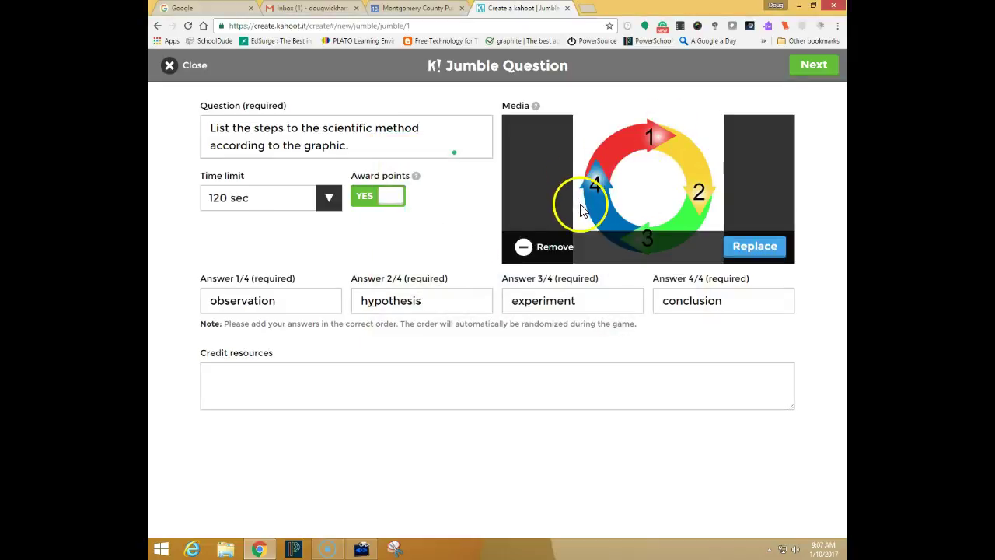
click(256, 398)
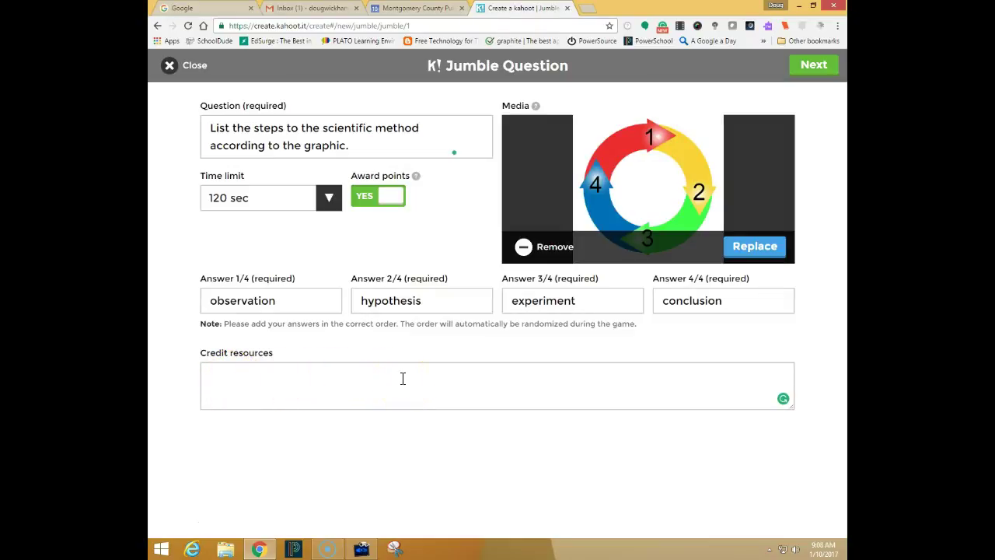
- Save question 1 and add 120s questions on ordering answers with x=2 and presidents' serving order
click(810, 69)
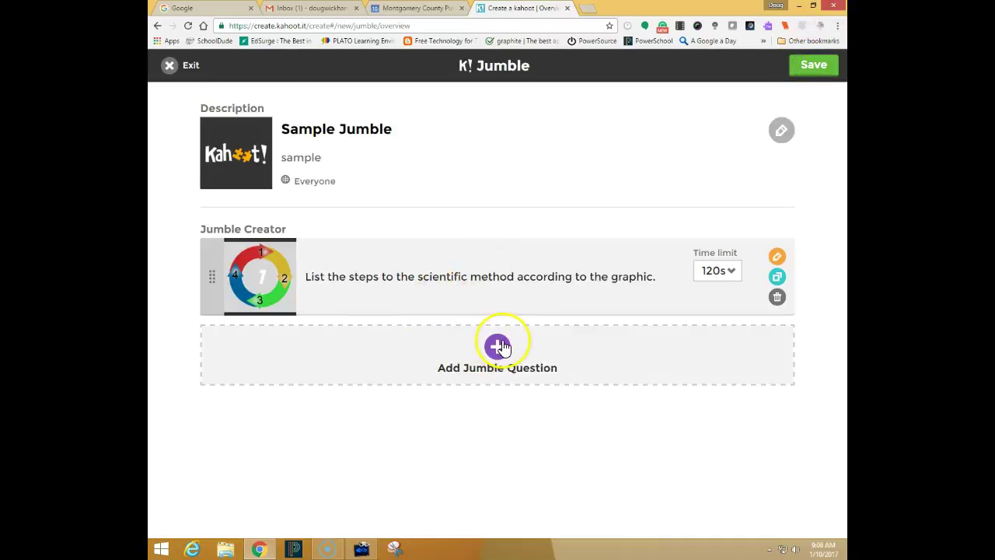
click(490, 397)
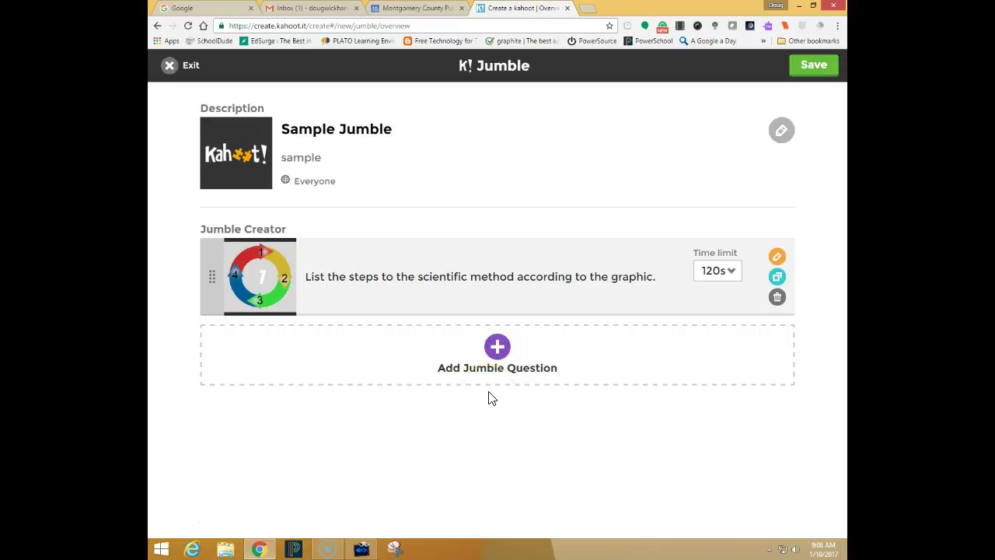
click(487, 382)
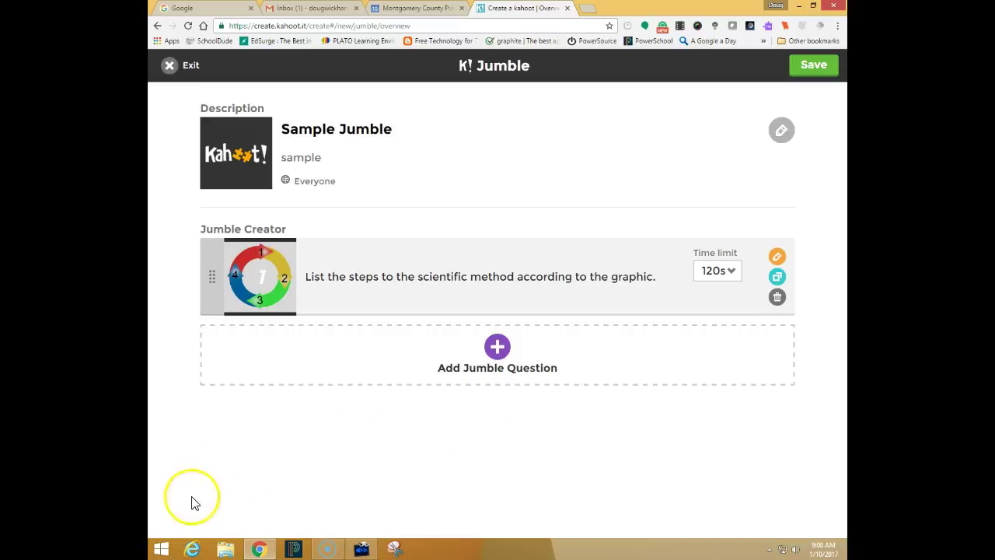
click(174, 519)
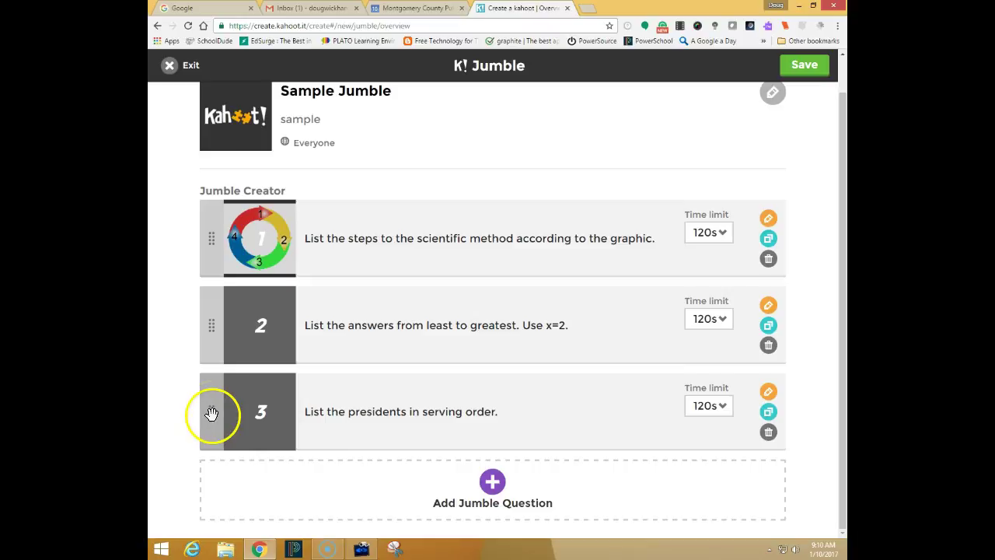
- Move the presidents question to second place and back, keeping question 1 at 120s
drag(210, 414, 212, 317)
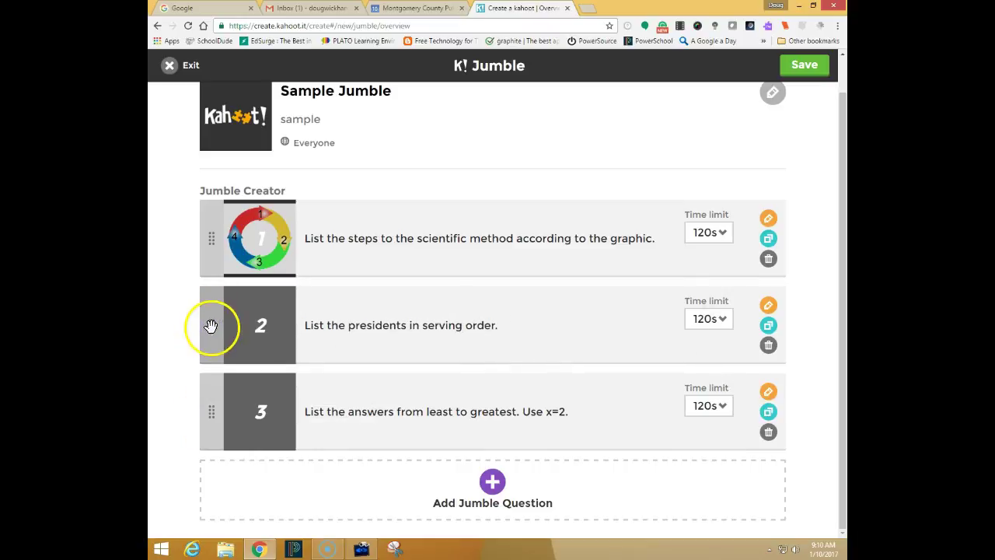
drag(210, 408, 207, 240)
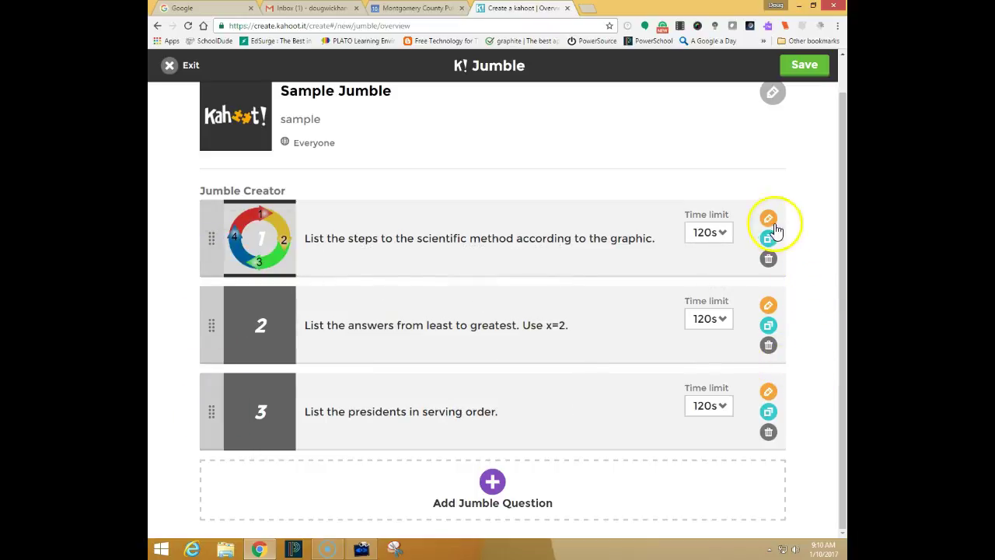
click(770, 223)
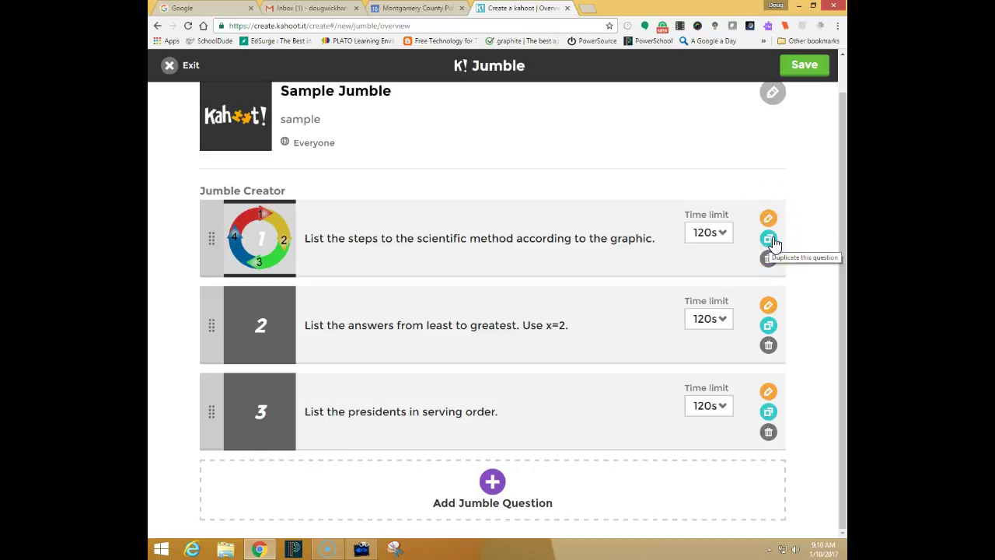
click(771, 241)
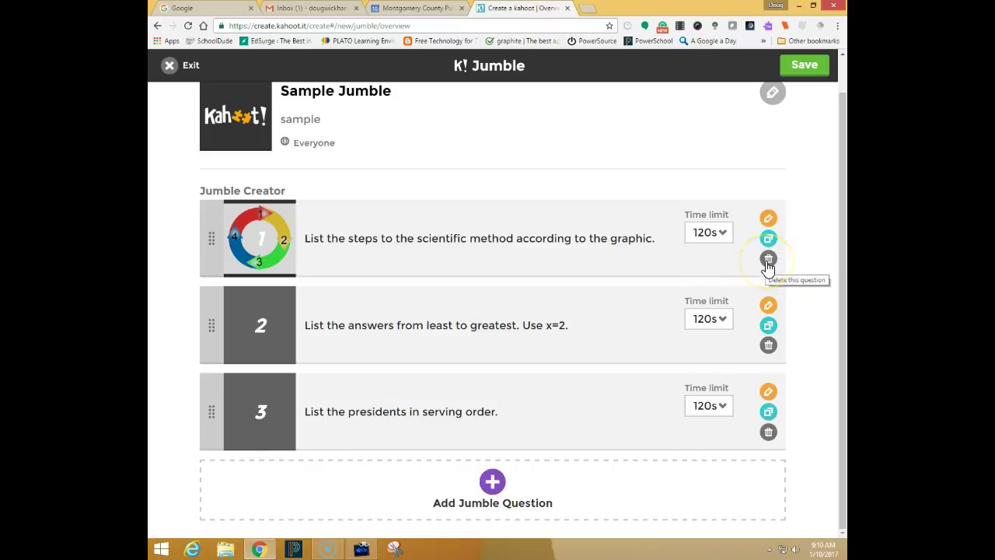
click(768, 261)
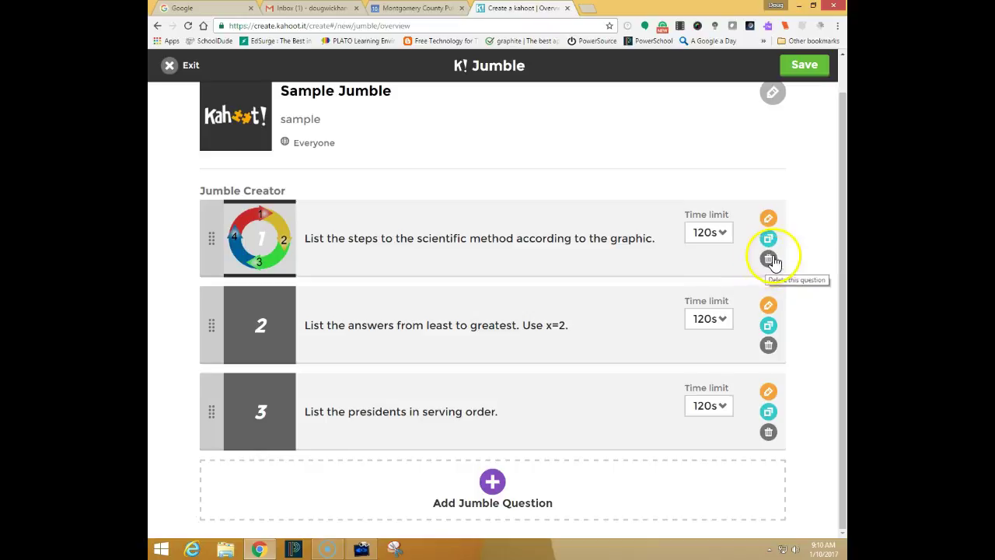
click(724, 234)
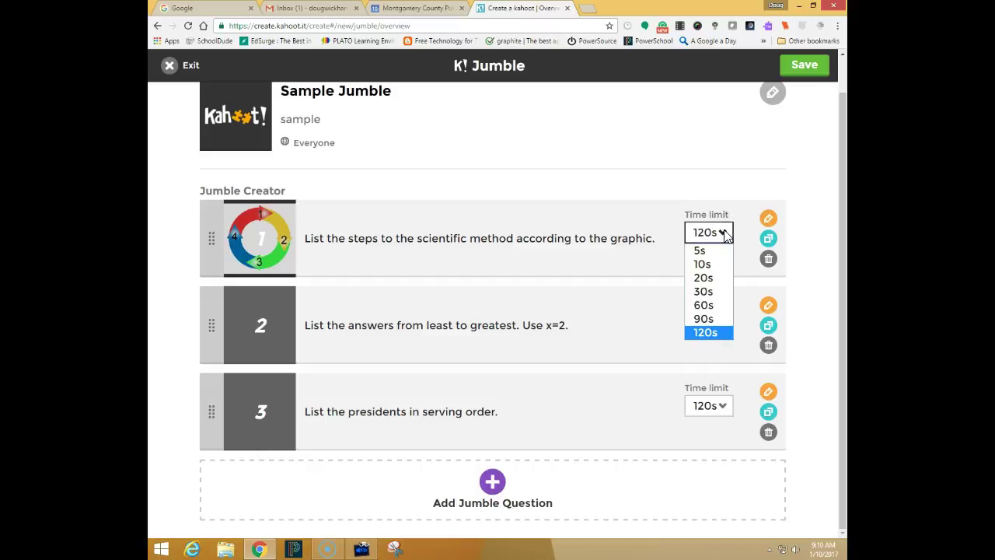
click(723, 236)
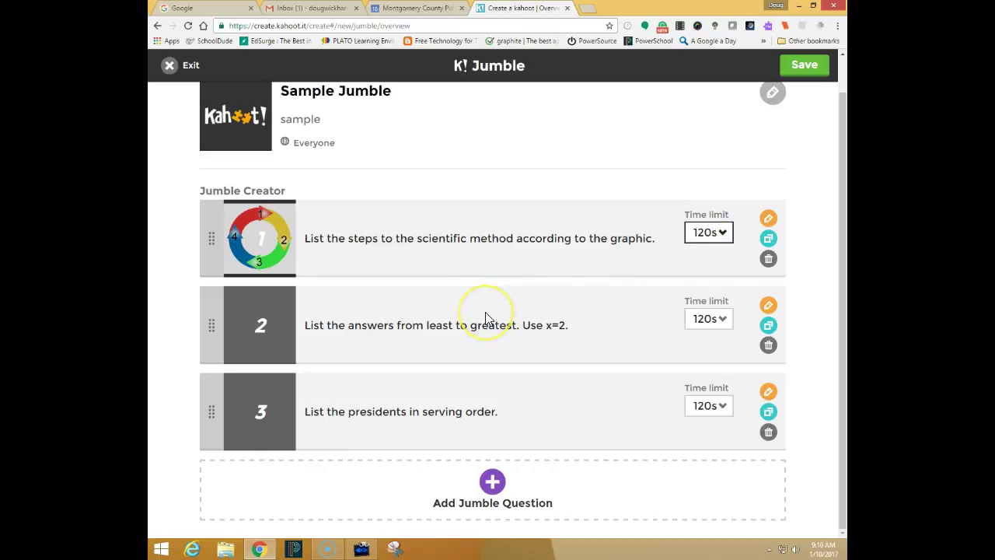
- Save and publish the Sample Jumble, then open its preview
scroll(486, 319, up, 1)
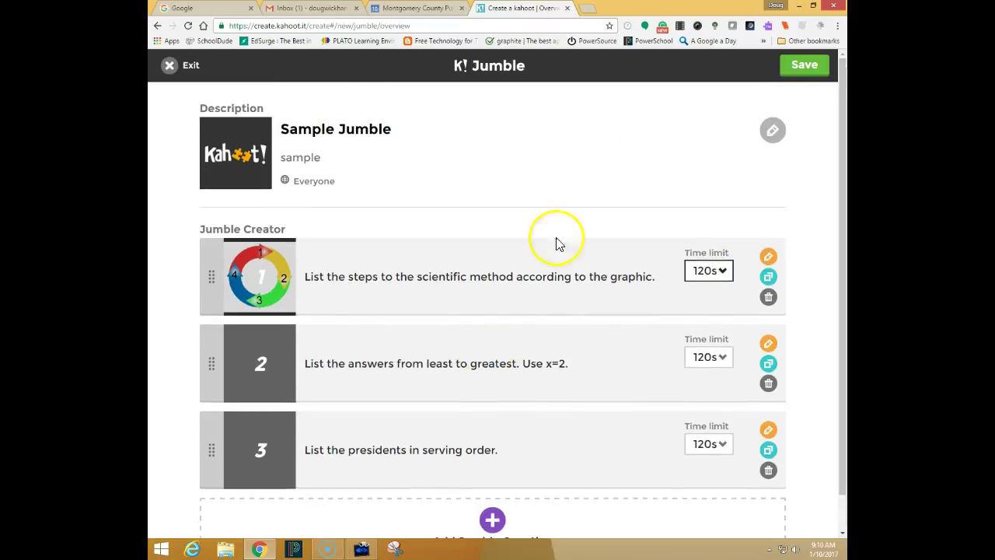
click(806, 68)
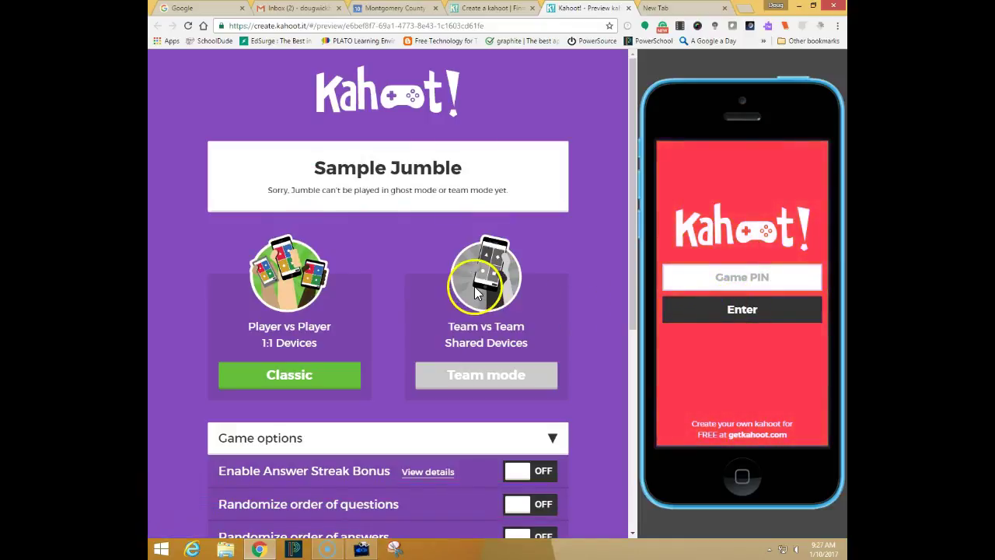
scroll(476, 291, down, 1)
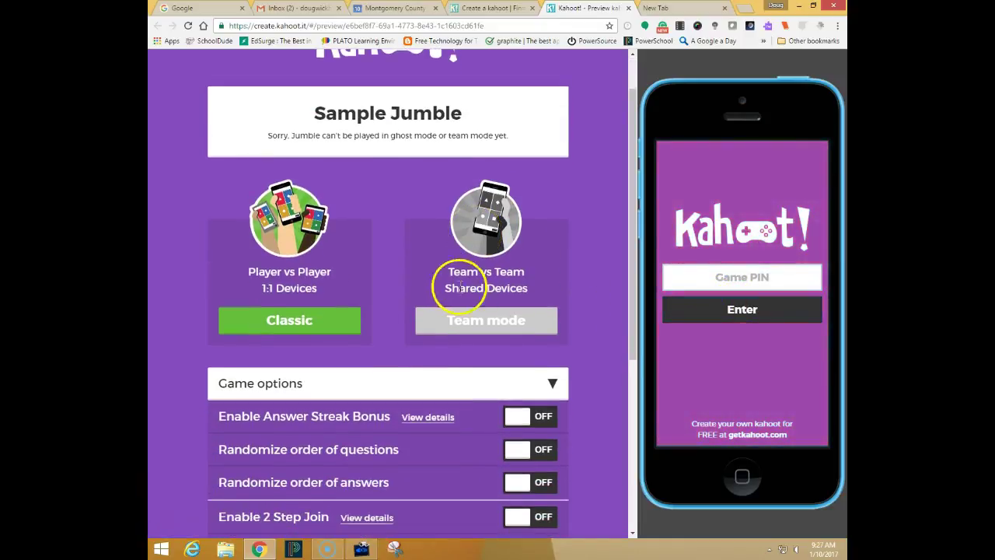
- Start a Classic preview game and join from the phone with PIN 7722568 and a nickname
click(279, 321)
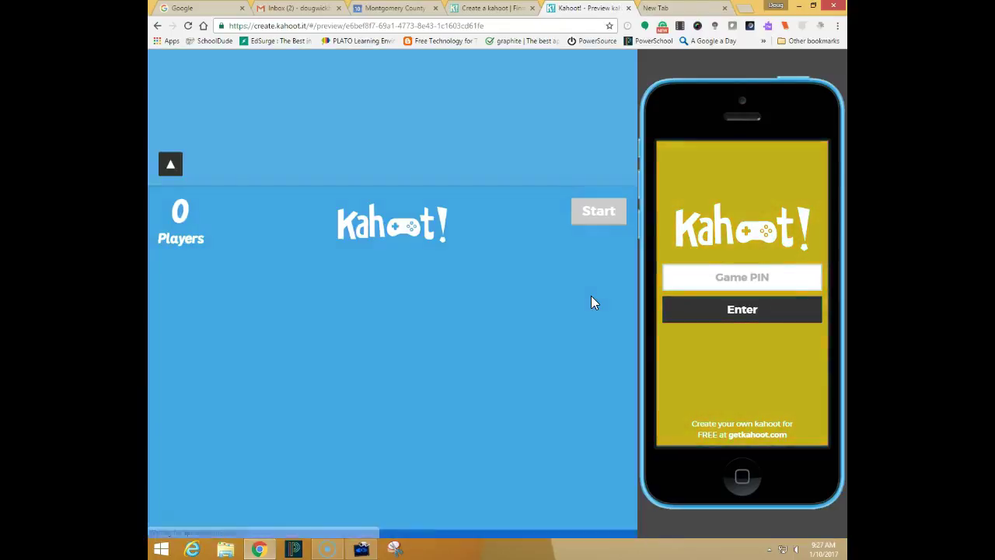
click(559, 296)
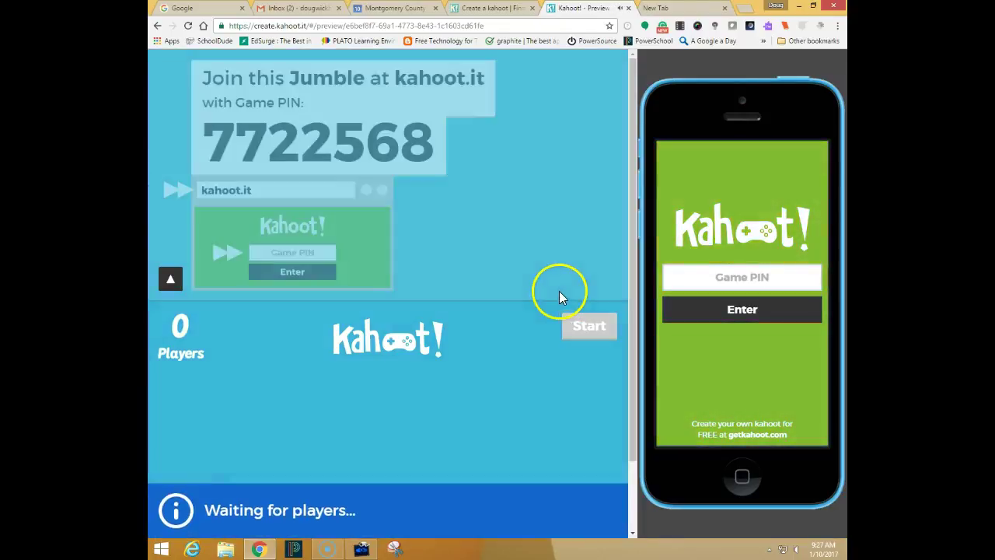
click(734, 264)
click(728, 281)
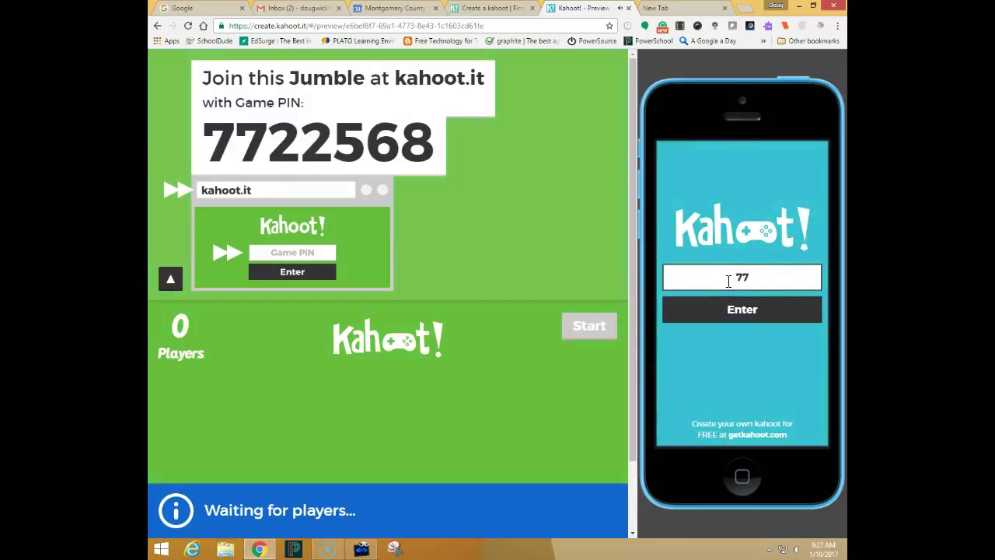
text(7722)
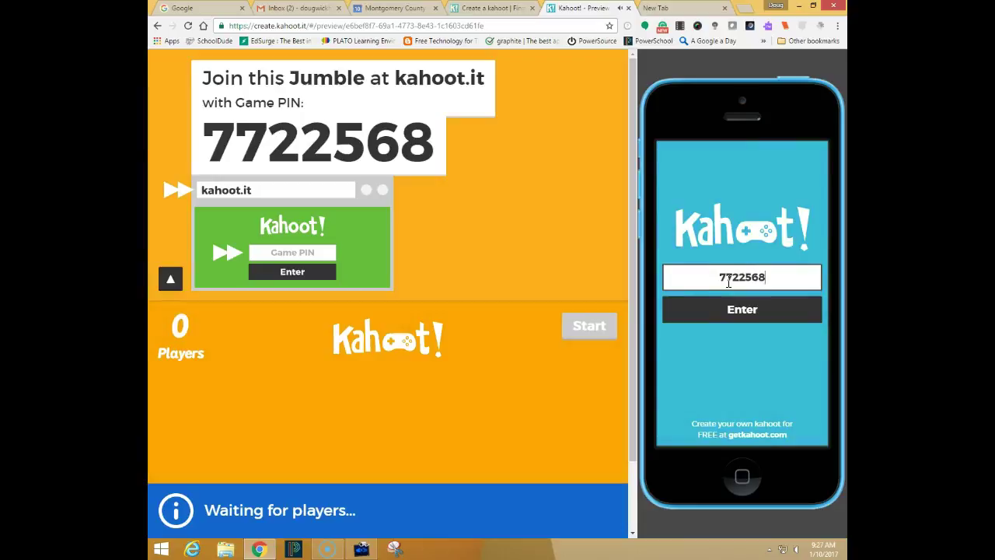
text(568)
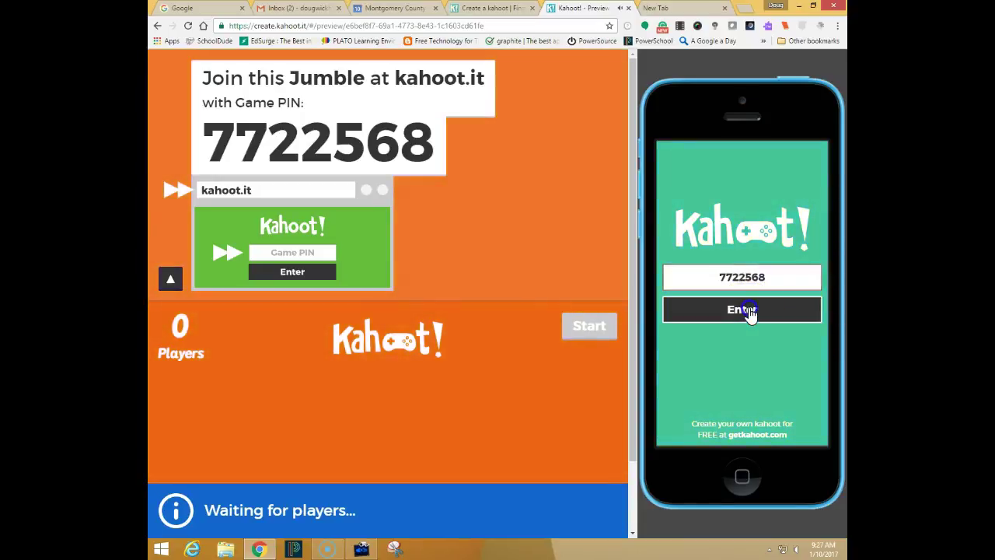
click(749, 311)
click(750, 282)
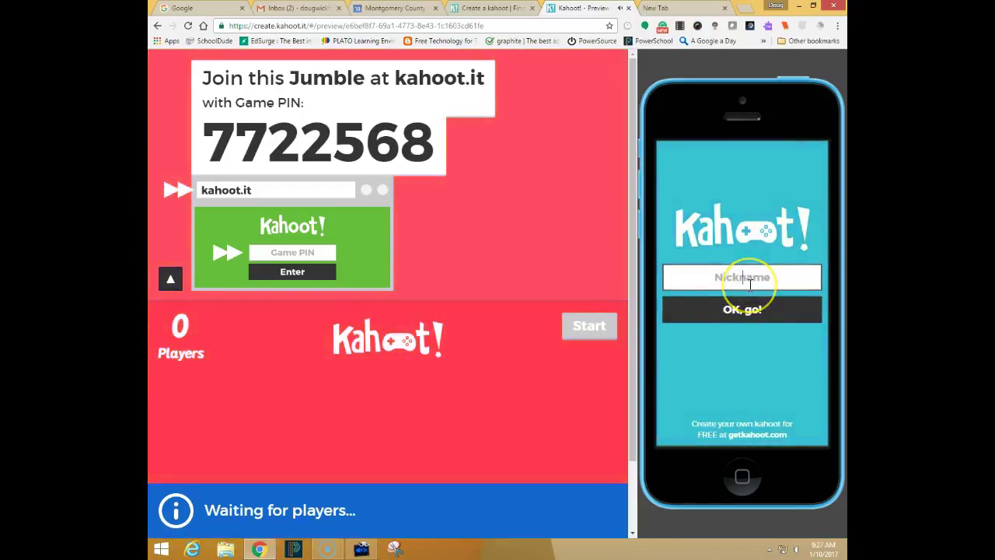
text(Doug)
click(707, 297)
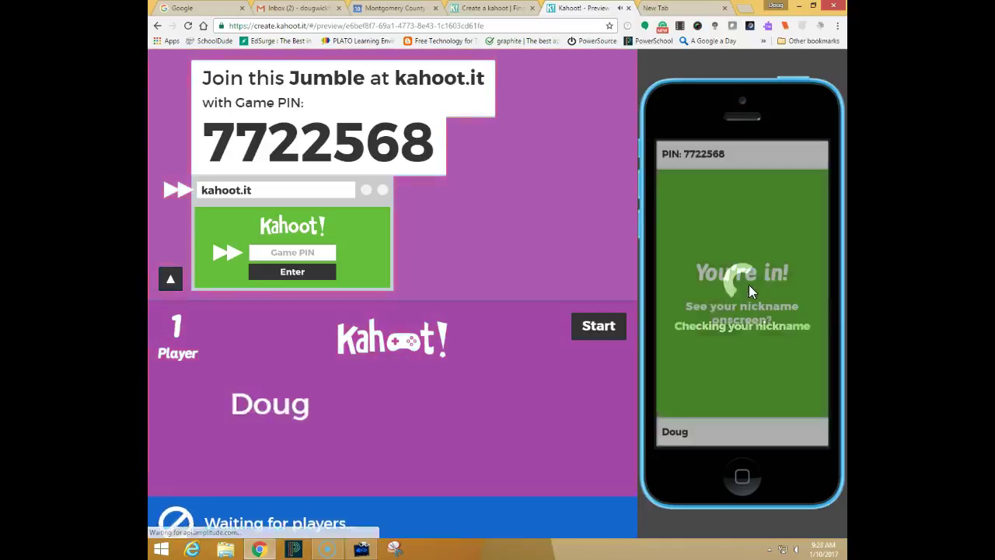
mouse_move(279, 412)
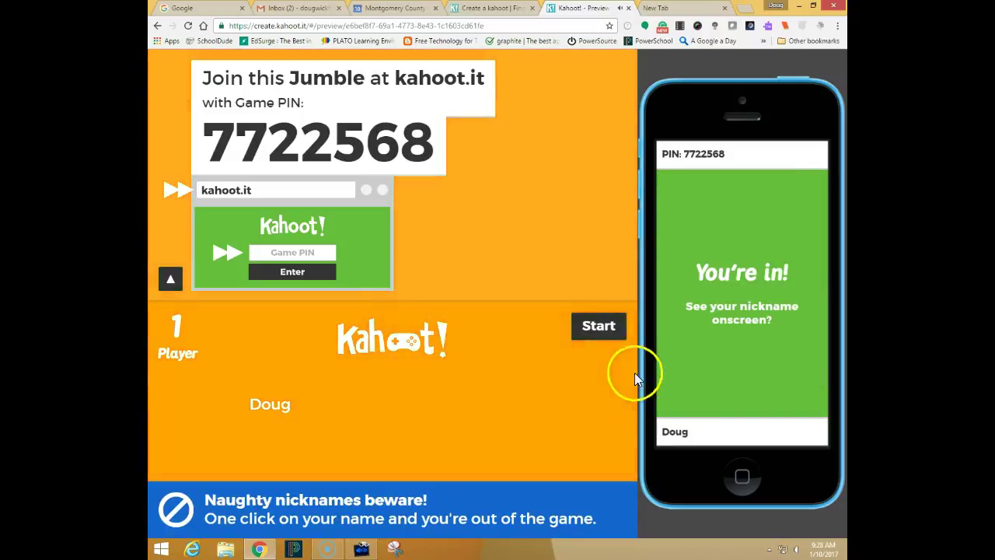
- Start the game and answer question 1 as observation, hypothesis, experiment, conclusion
click(598, 328)
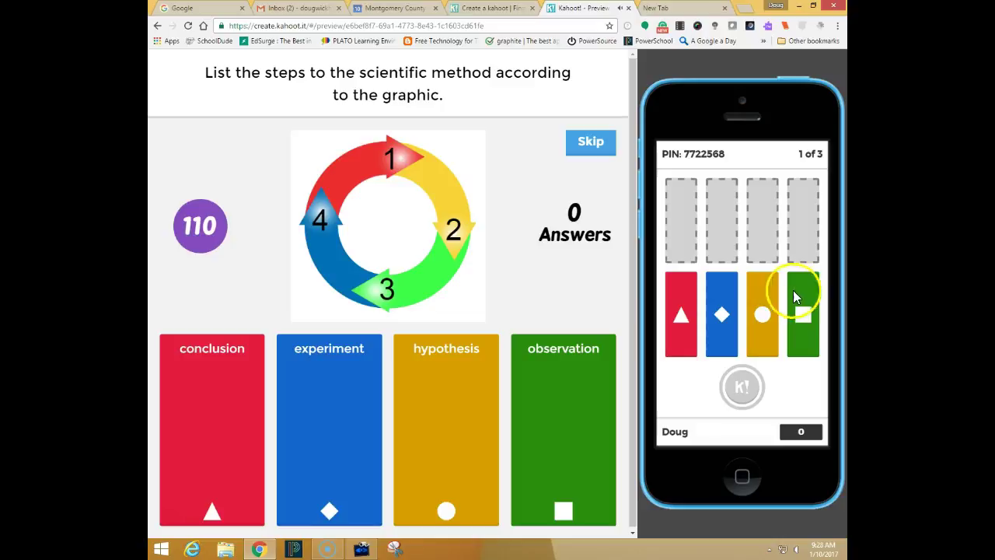
drag(794, 294, 672, 206)
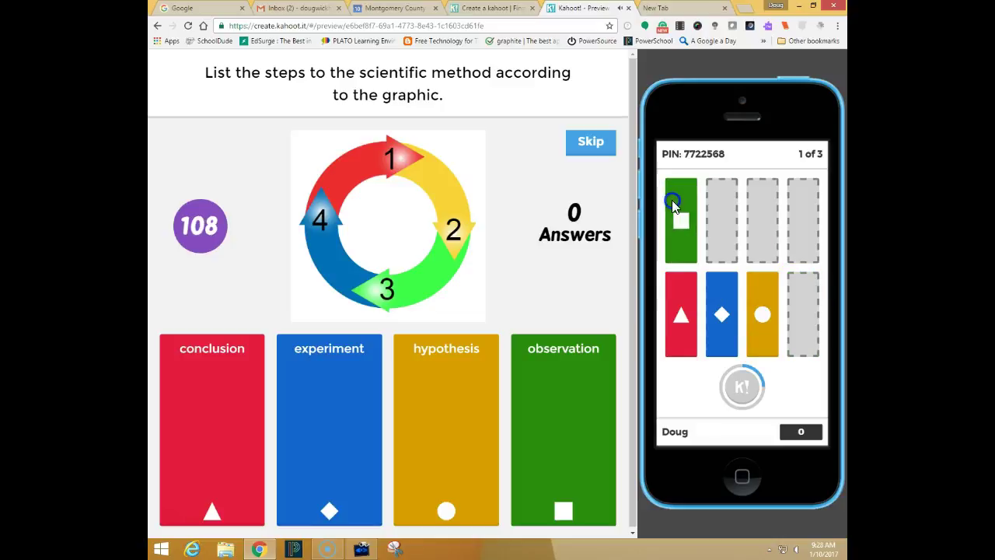
drag(767, 286, 723, 203)
drag(726, 301, 763, 206)
drag(702, 276, 821, 191)
drag(726, 221, 725, 221)
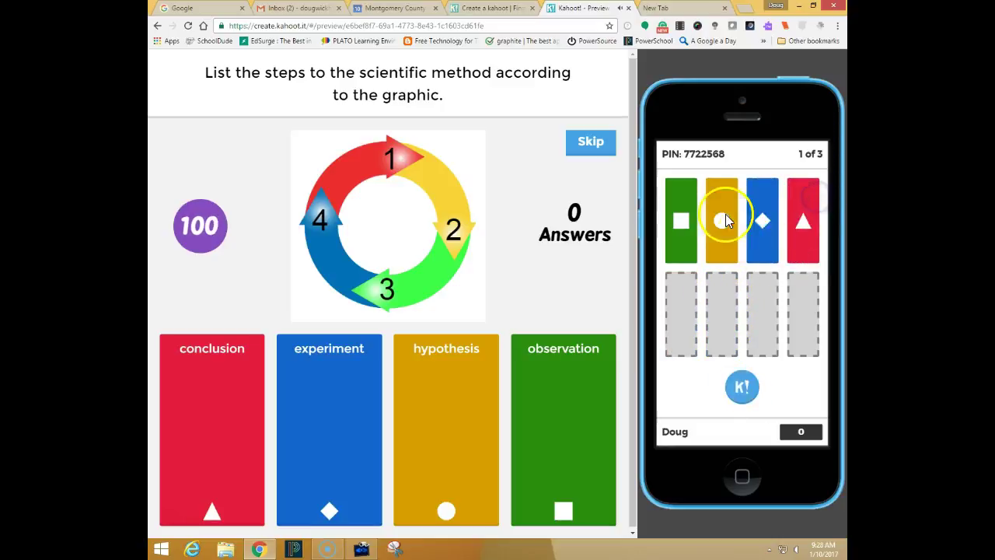
click(803, 223)
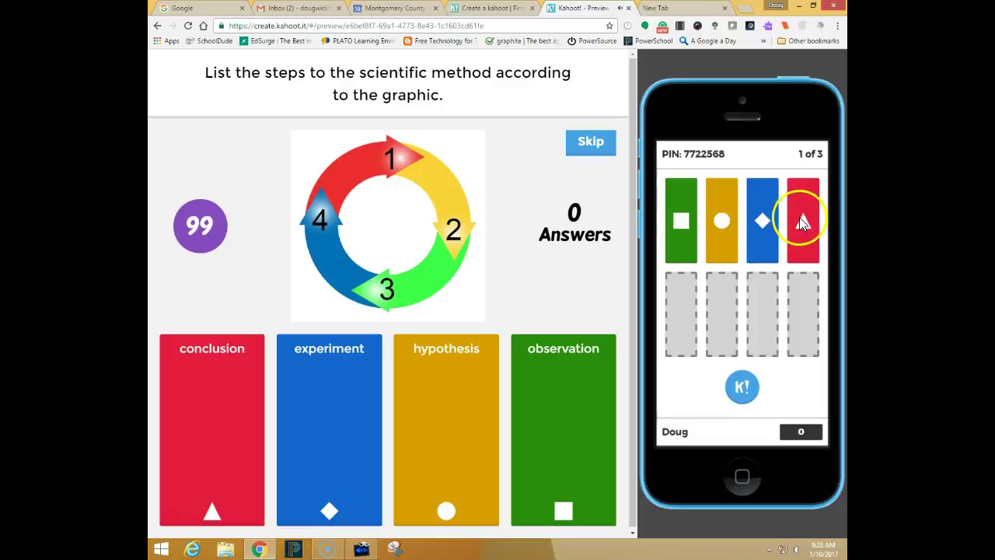
click(752, 389)
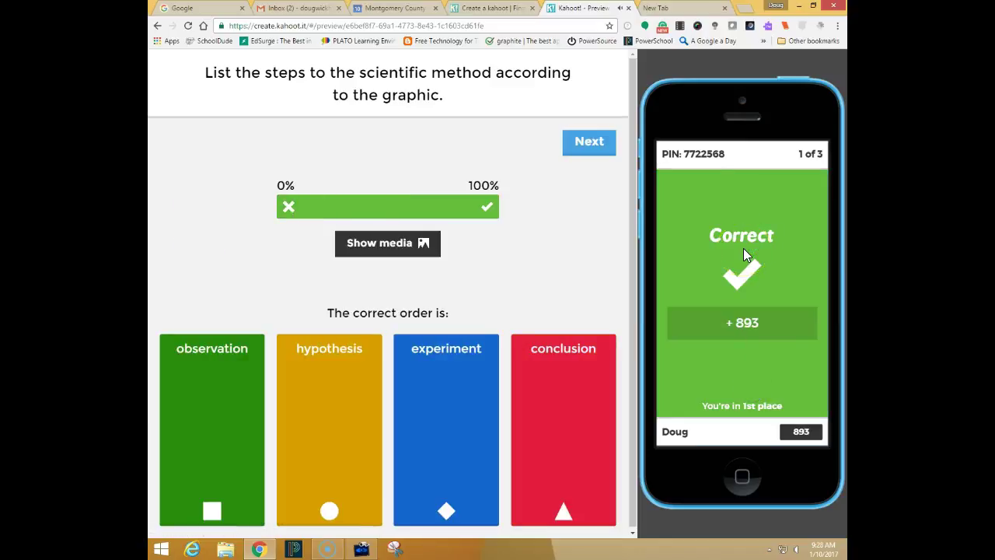
- Answer question 2 in the order x-2, x, 5-x, 2x and view the scoreboard
click(588, 145)
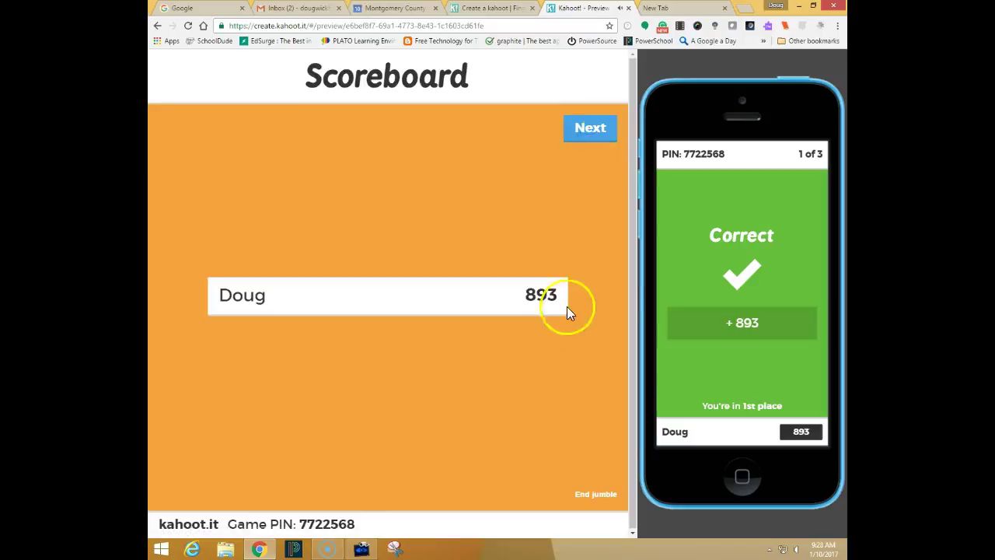
click(596, 134)
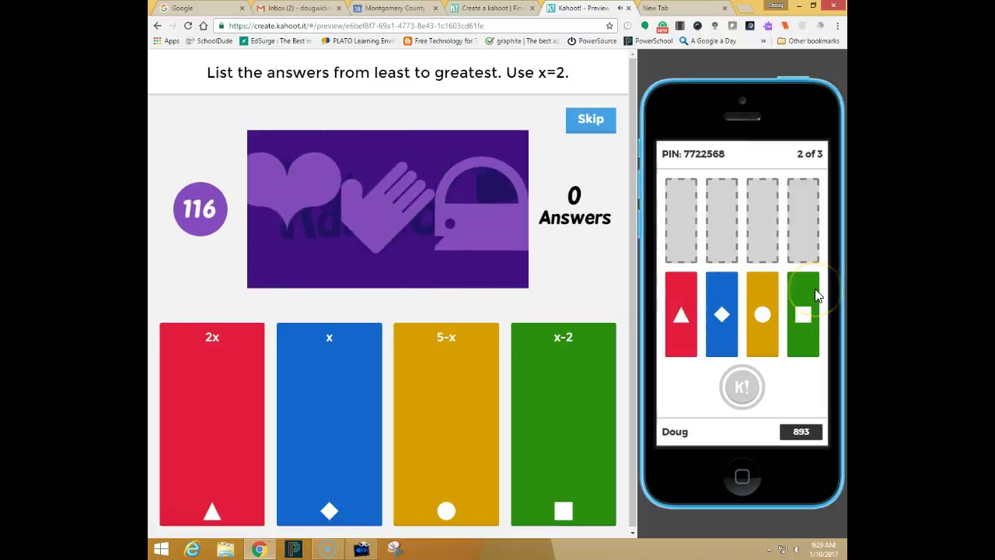
drag(816, 294, 687, 203)
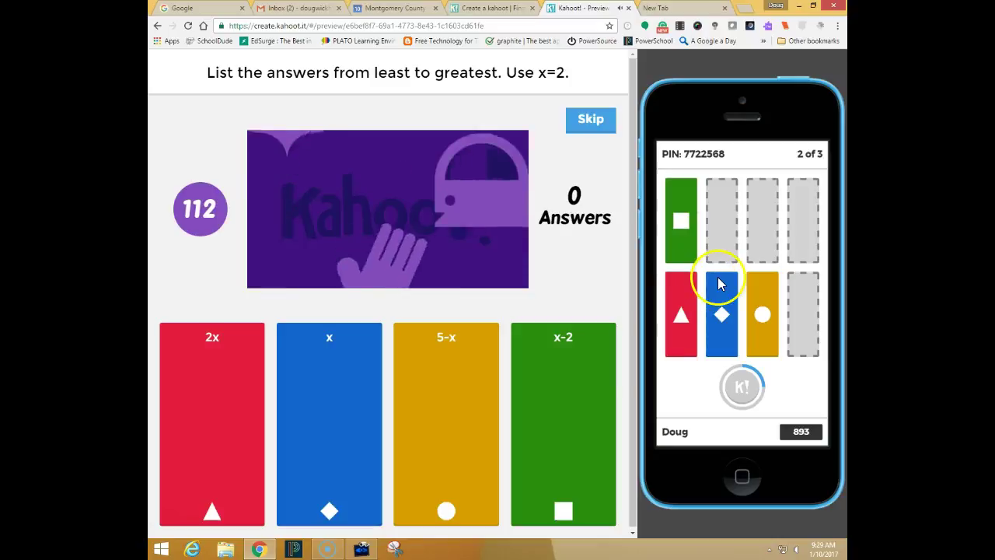
drag(715, 282, 716, 231)
drag(747, 290, 760, 217)
drag(689, 274, 800, 214)
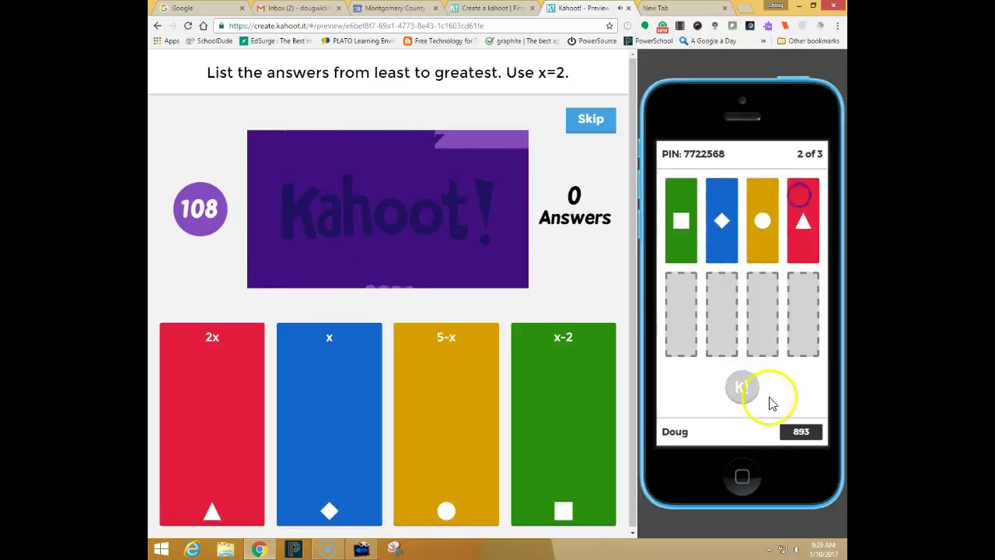
click(743, 388)
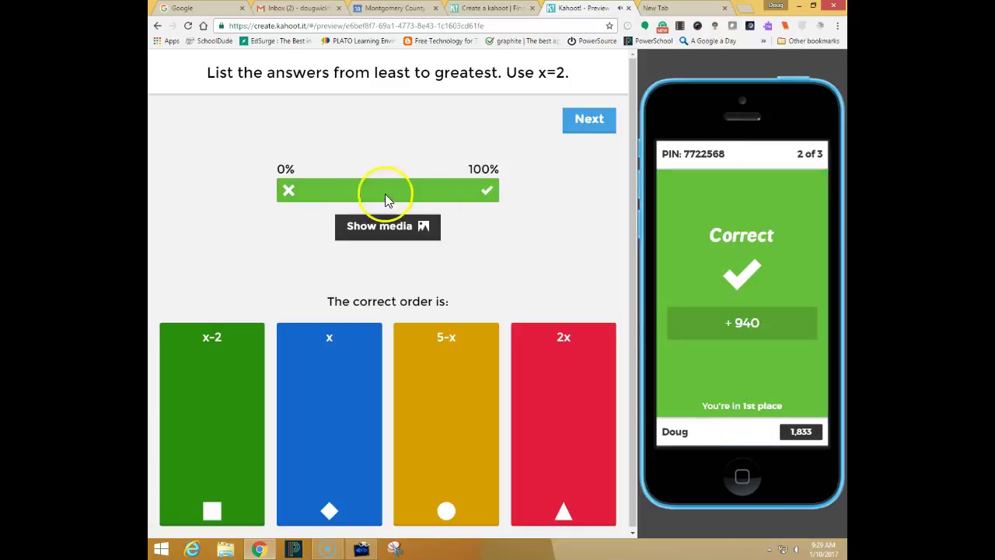
click(587, 123)
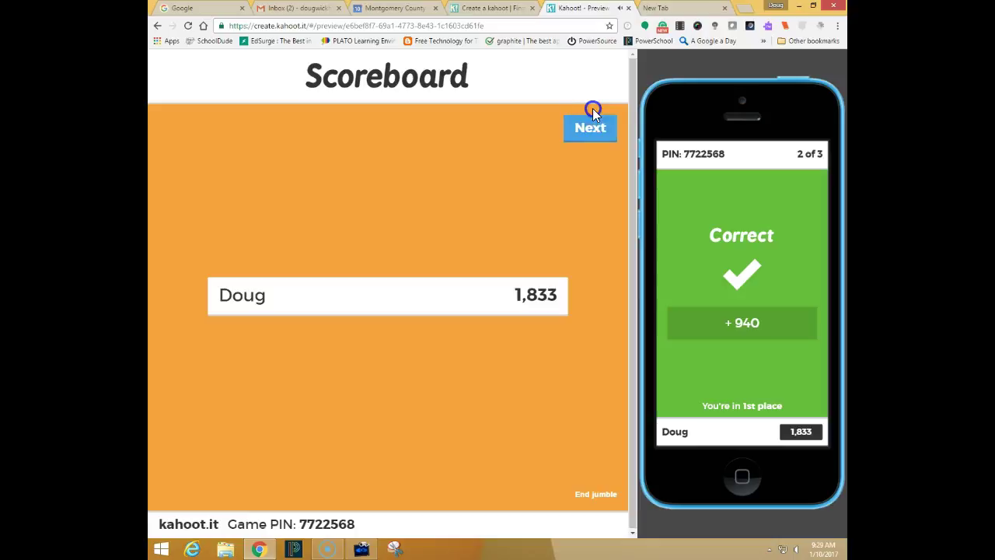
- Answer question 3 as Obama, Washington, Kennedy, Lincoln and show the final scoreboard
click(587, 132)
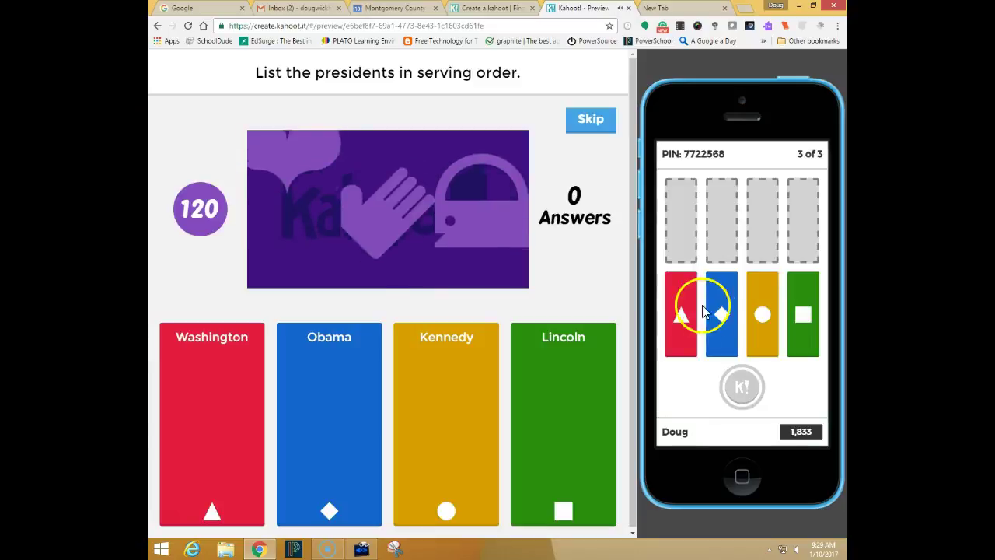
drag(715, 294, 681, 208)
drag(681, 314, 723, 217)
drag(755, 280, 759, 200)
drag(803, 311, 801, 216)
click(743, 387)
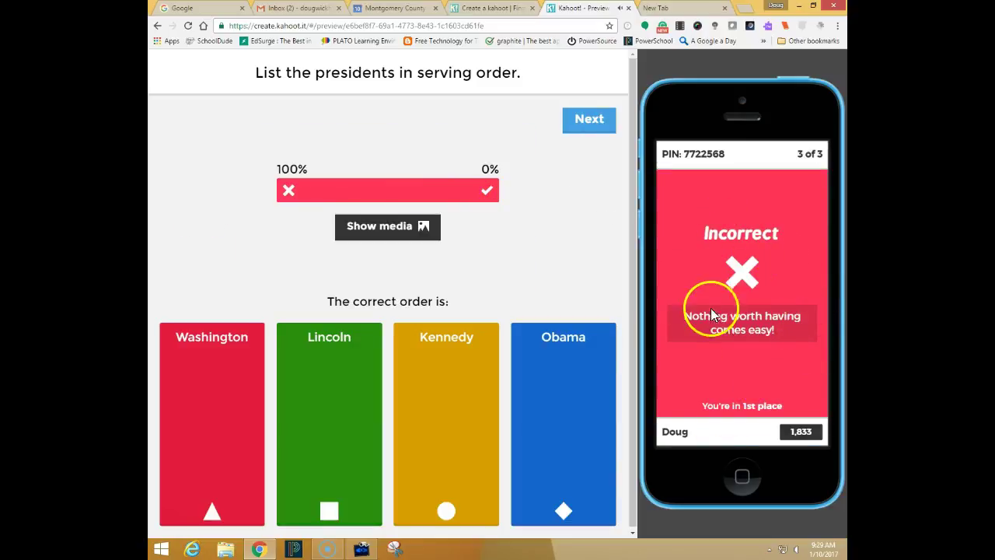
click(595, 116)
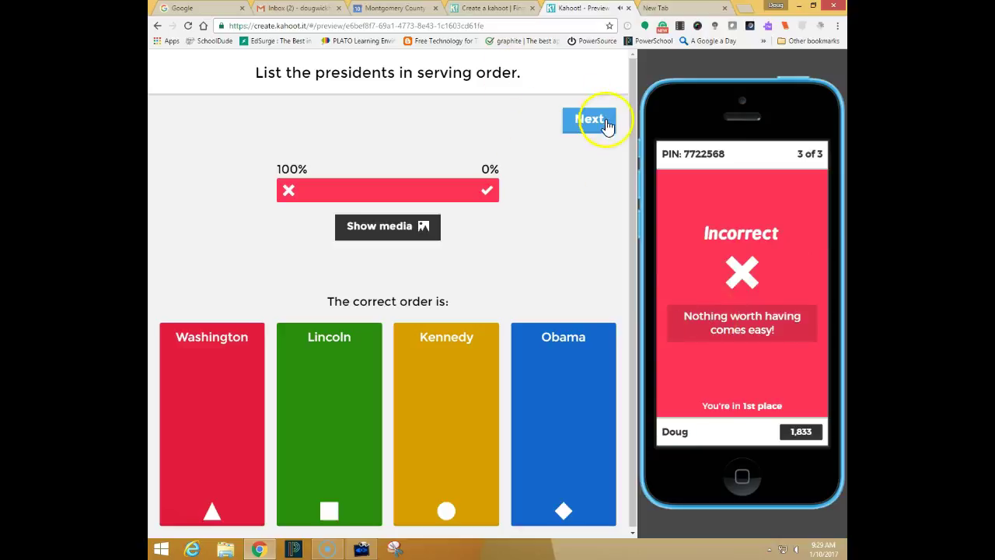
- End the preview game at 1,833 points and open the Game Results Direct Download / Save to Drive choices
click(587, 135)
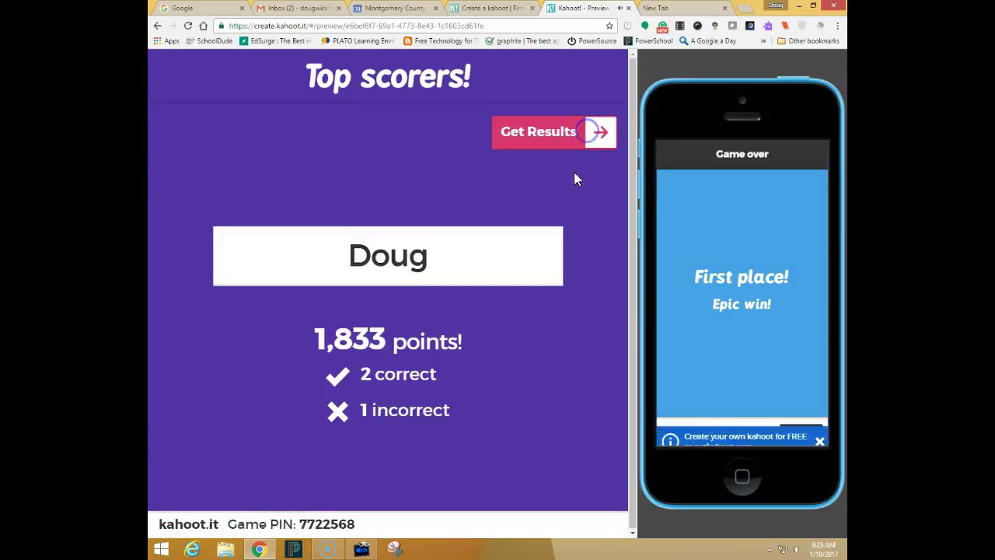
click(599, 139)
click(529, 158)
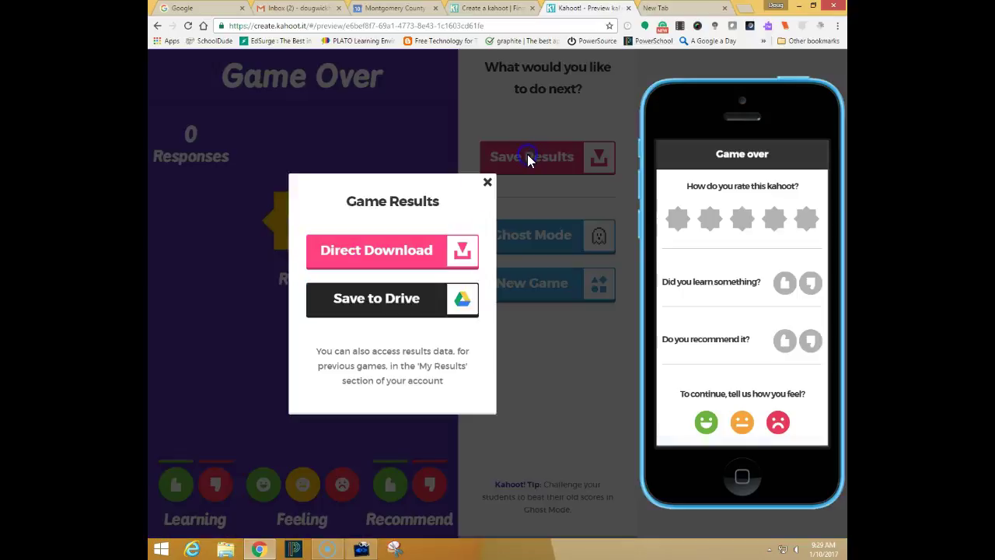